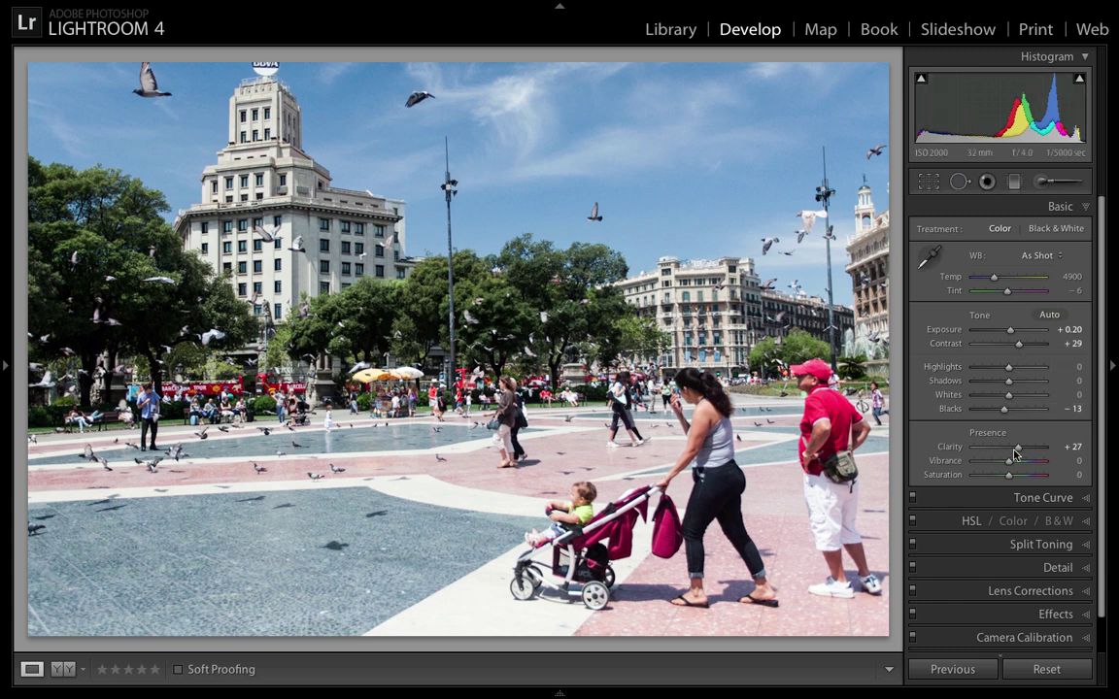
Set the photo's Clarity to +20 and show the Split Toning settings.
{"action": "left_click_drag", "start_coordinate": [1018, 451], "coordinate": [1015, 452]}
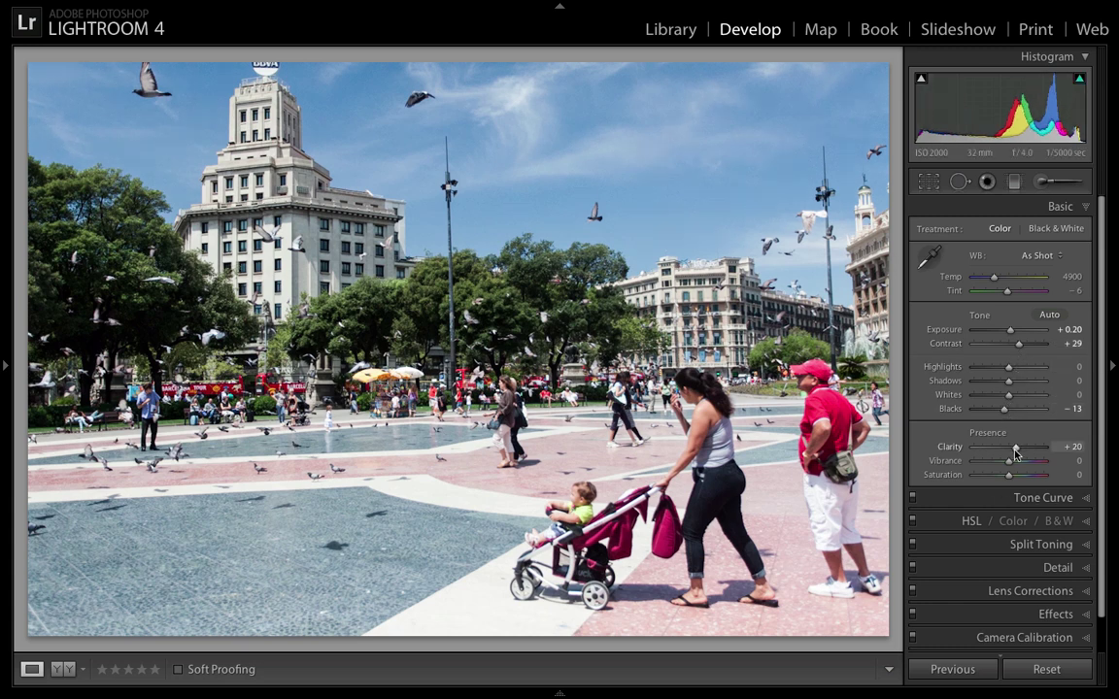
{"action": "left_click", "coordinate": [1085, 208]}
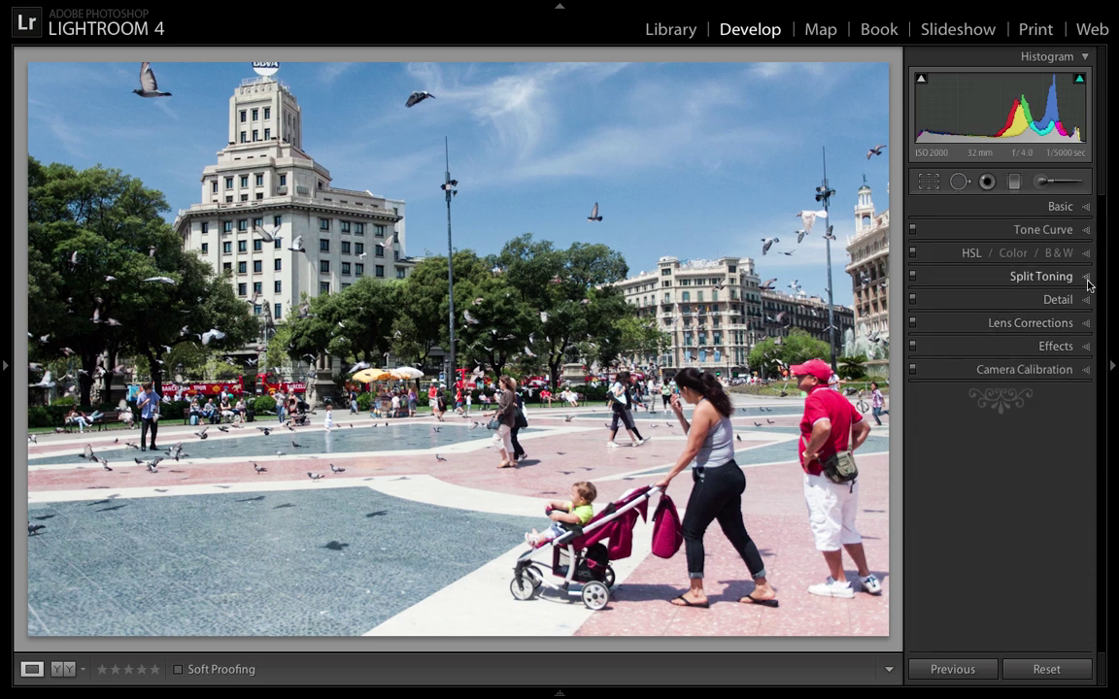
{"action": "left_click", "coordinate": [1086, 280]}
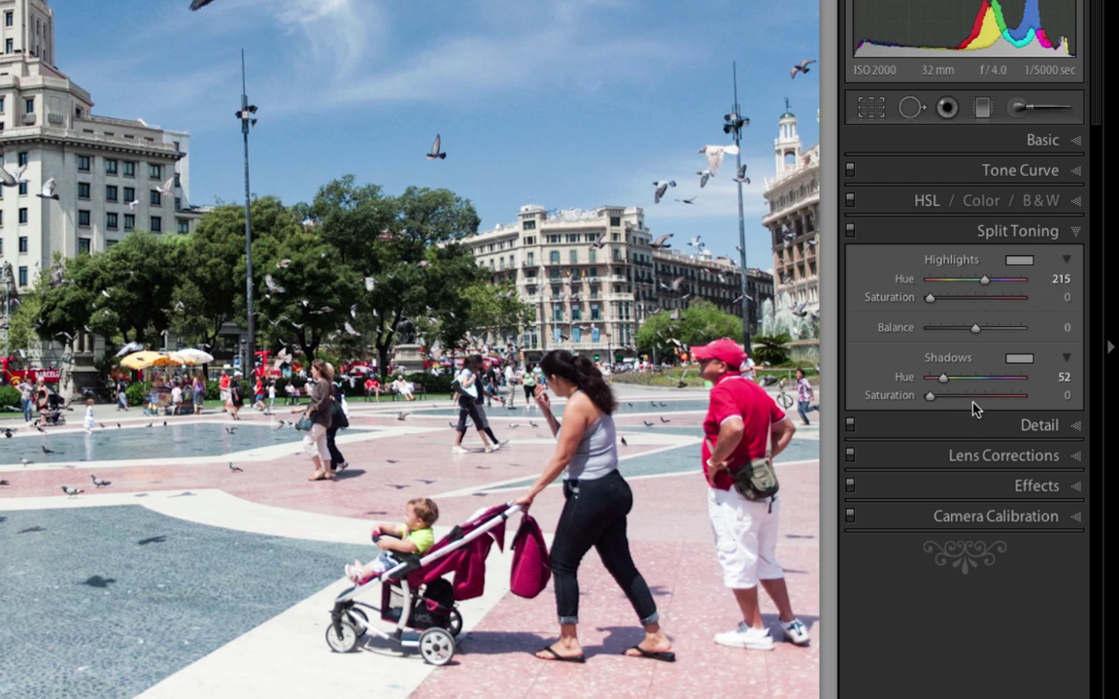
Tone the highlights blue with hue 215 and saturation 50.
{"action": "left_click", "coordinate": [1021, 260]}
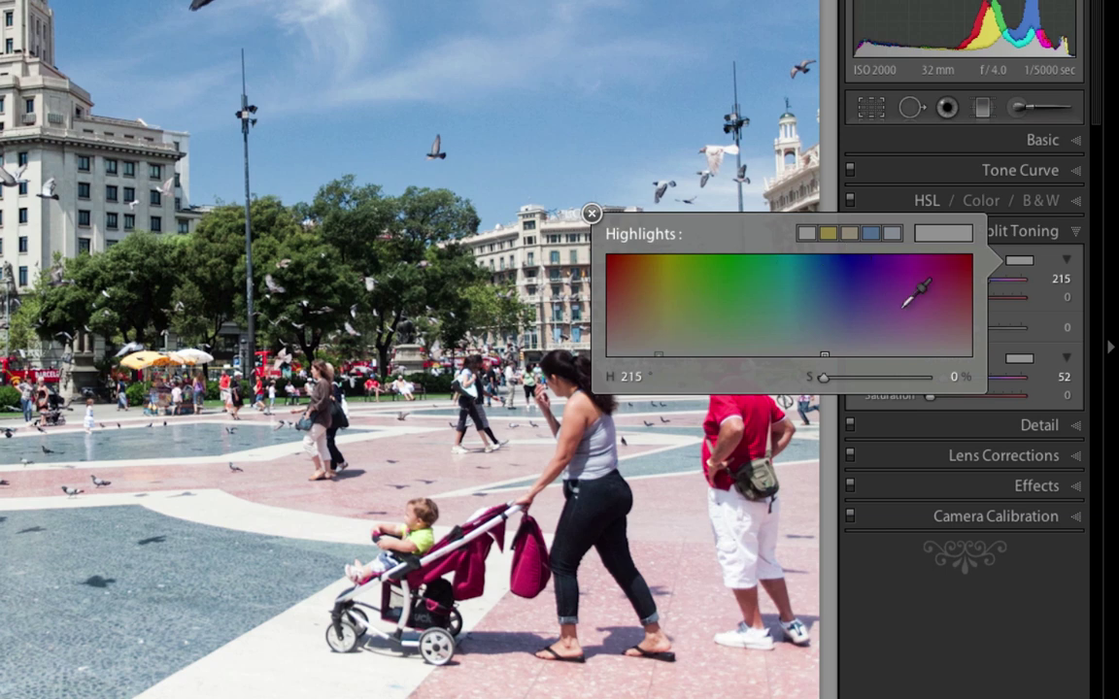
{"action": "left_click", "coordinate": [591, 213]}
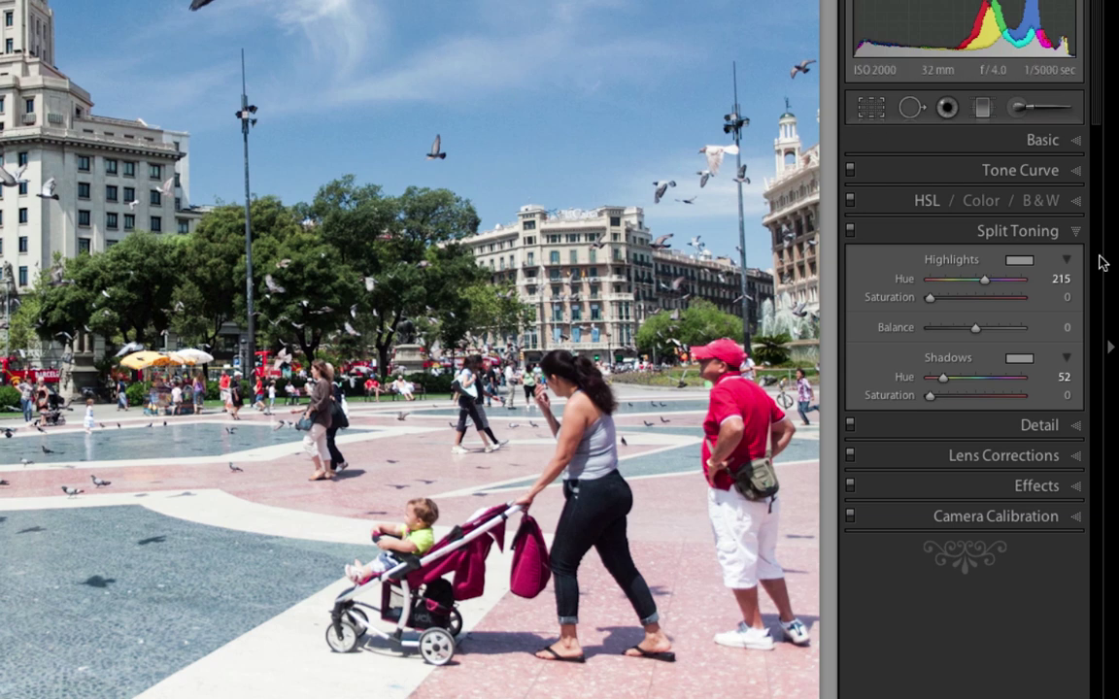
{"action": "left_click", "coordinate": [1019, 260]}
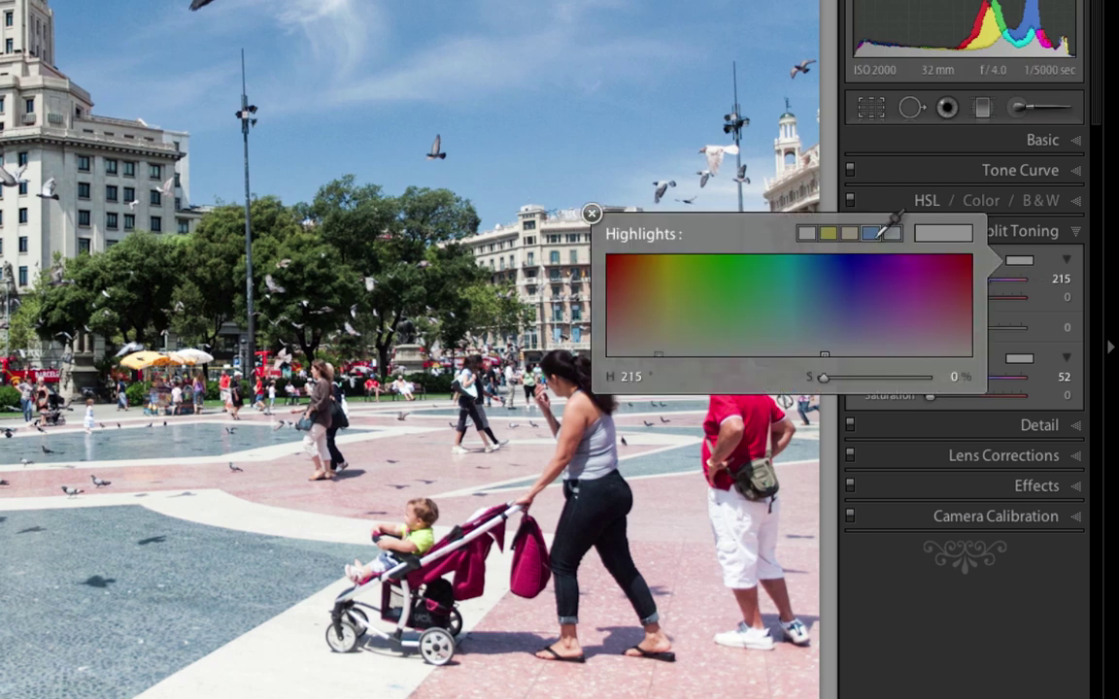
{"action": "left_click", "coordinate": [824, 305]}
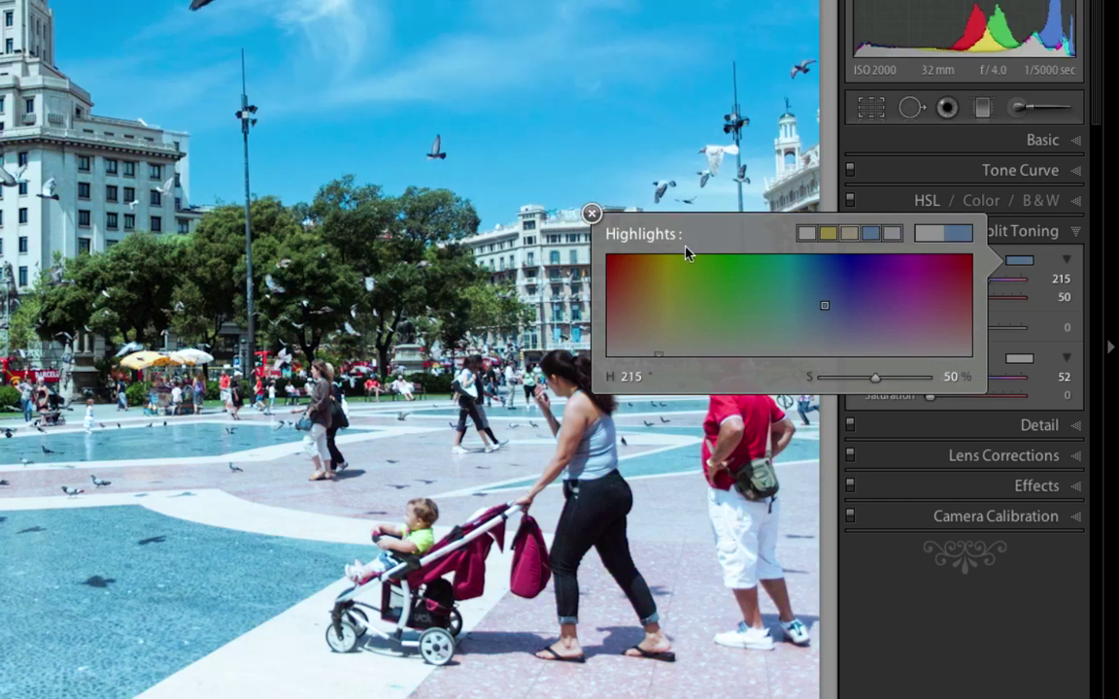
{"action": "left_click", "coordinate": [592, 215]}
Tone the shadows yellow with hue 52 and saturation 64, and compare the photo before and after.
{"action": "left_click", "coordinate": [1019, 359]}
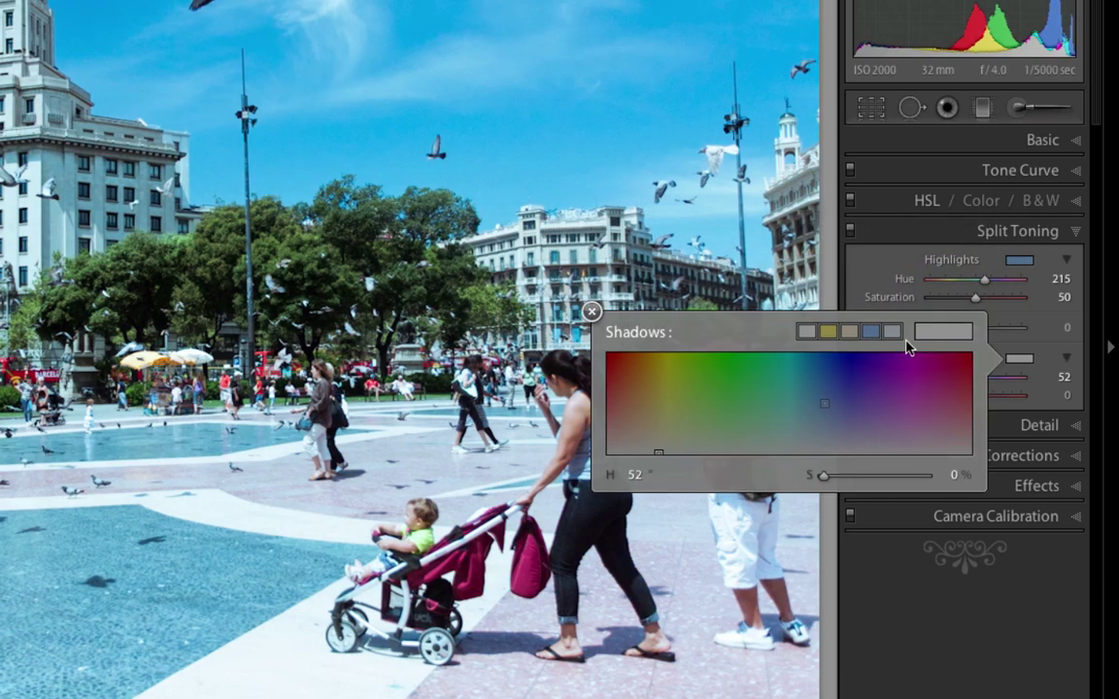
{"action": "left_click", "coordinate": [848, 331]}
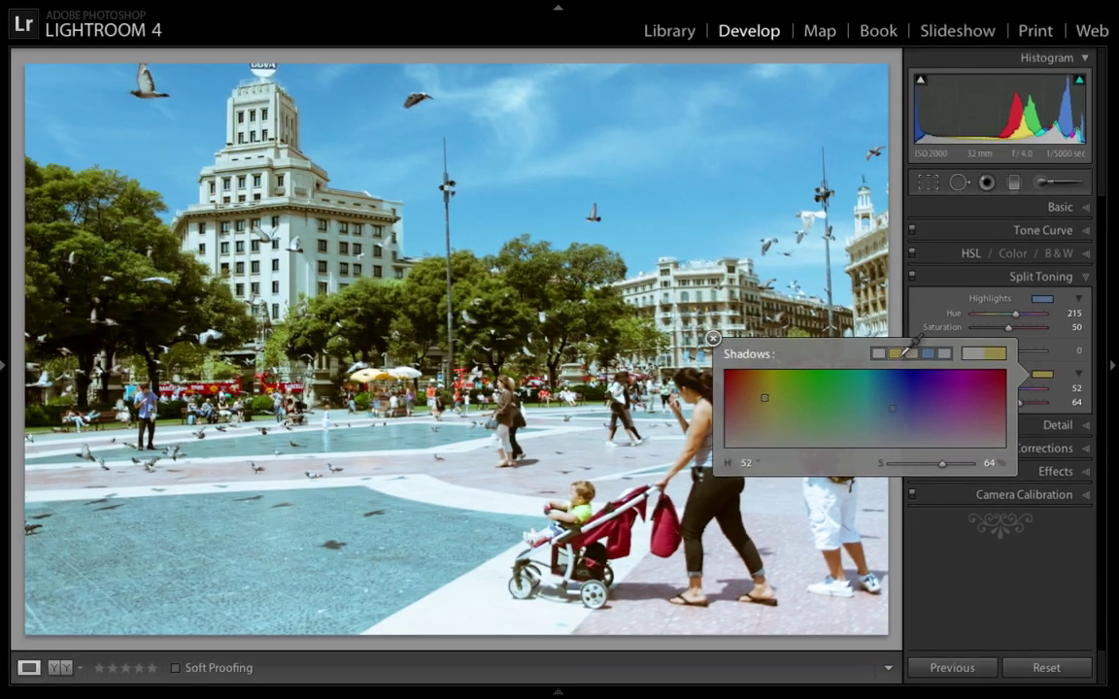
{"action": "left_click", "coordinate": [713, 338]}
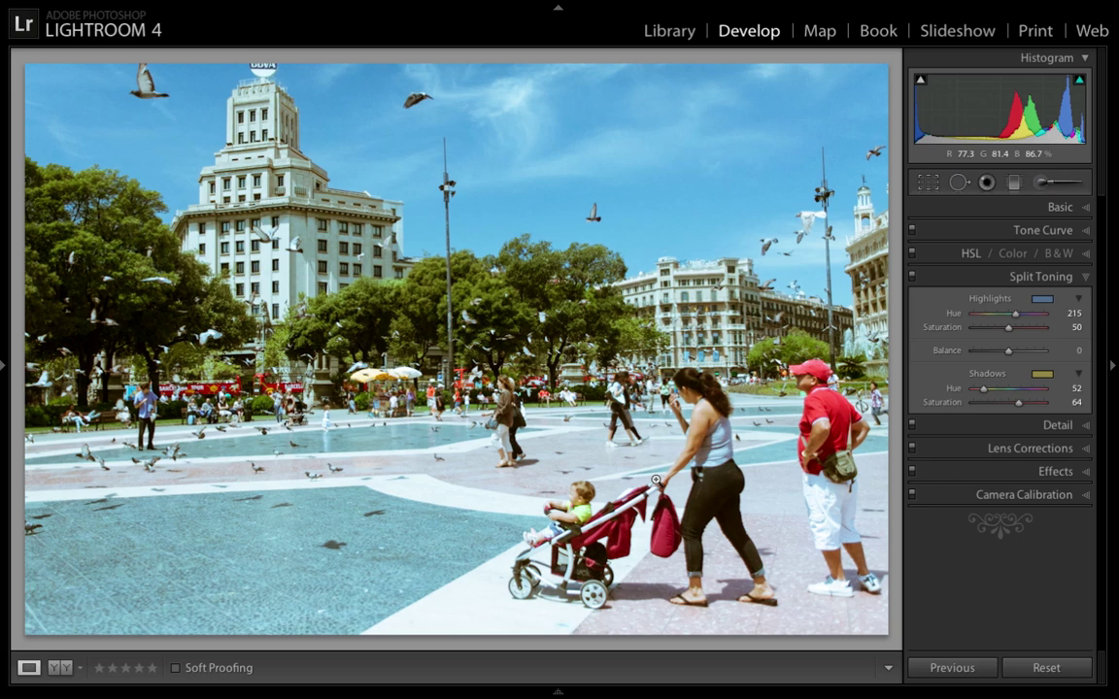
{"action": "key", "text": "y"}
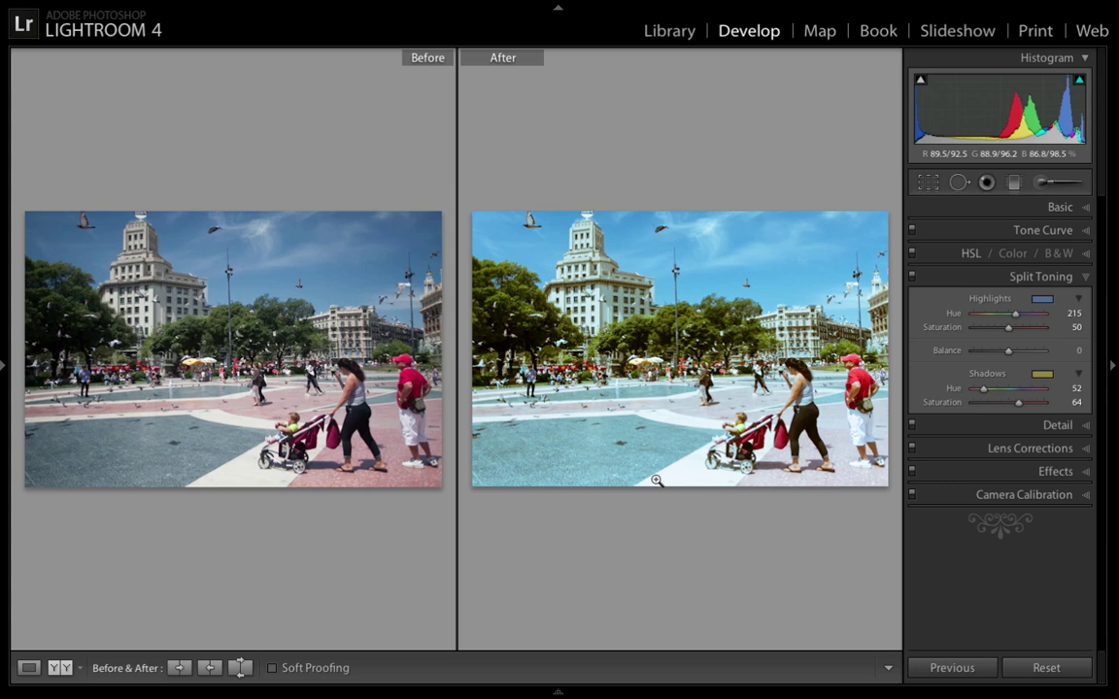
{"action": "key", "text": "y"}
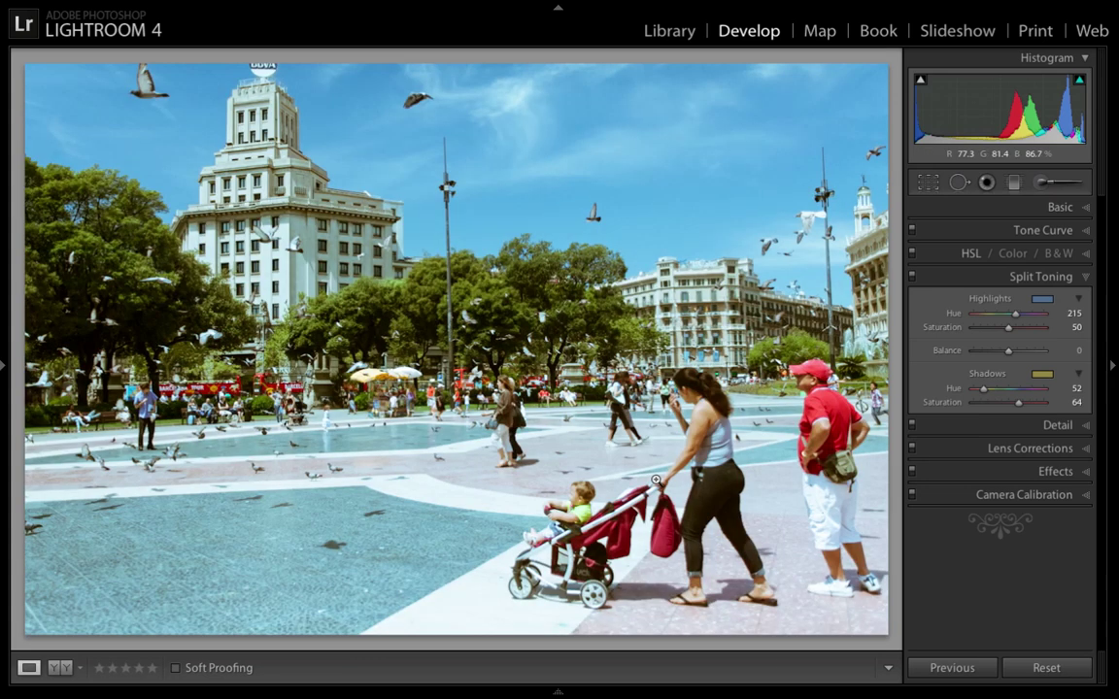
Swap the toning to highlights hue 52, saturation 64 and shadows hue 215, saturation 50, and compare it with the original.
{"action": "left_click", "coordinate": [1041, 304]}
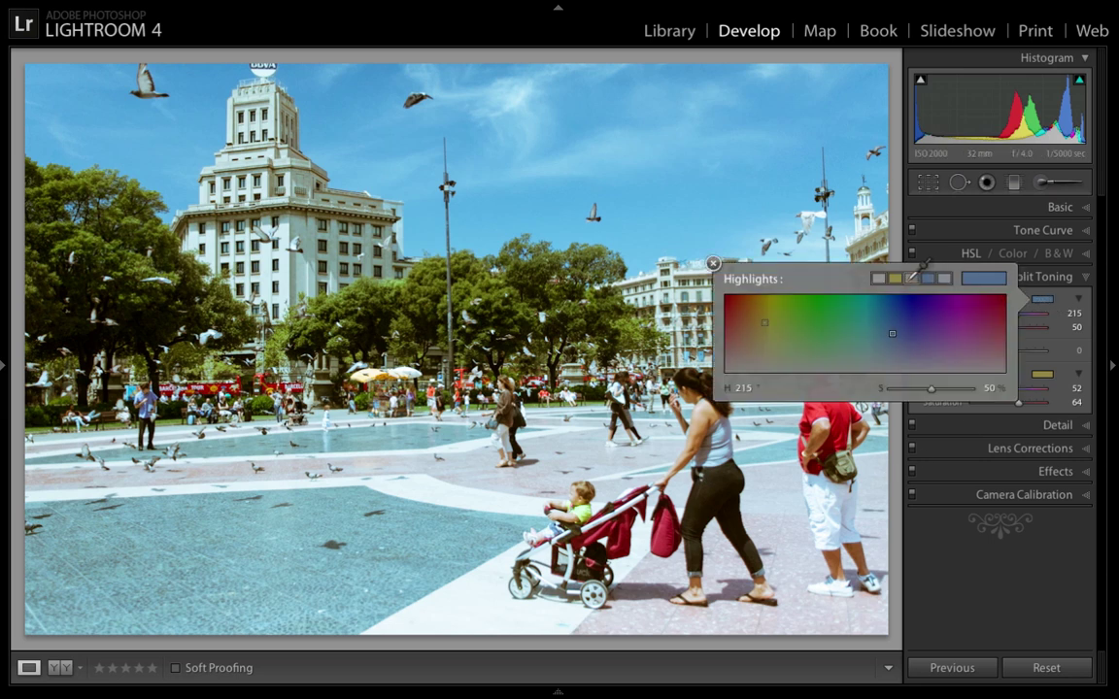
{"action": "left_click_drag", "start_coordinate": [921, 268], "coordinate": [1052, 376]}
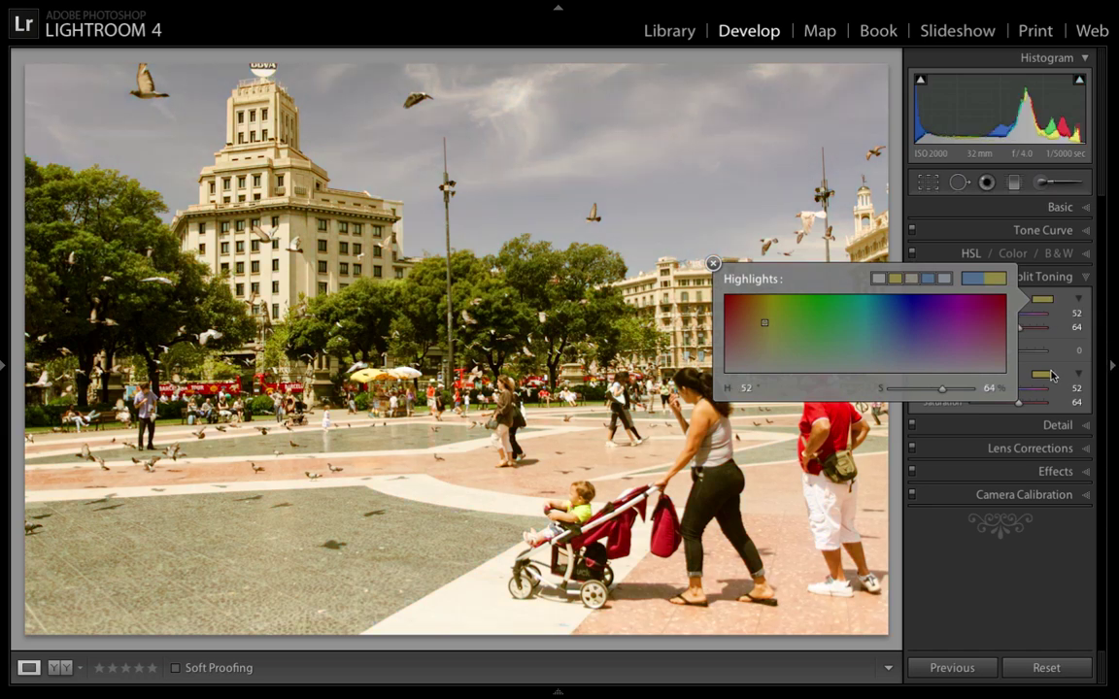
{"action": "left_click", "coordinate": [1047, 375]}
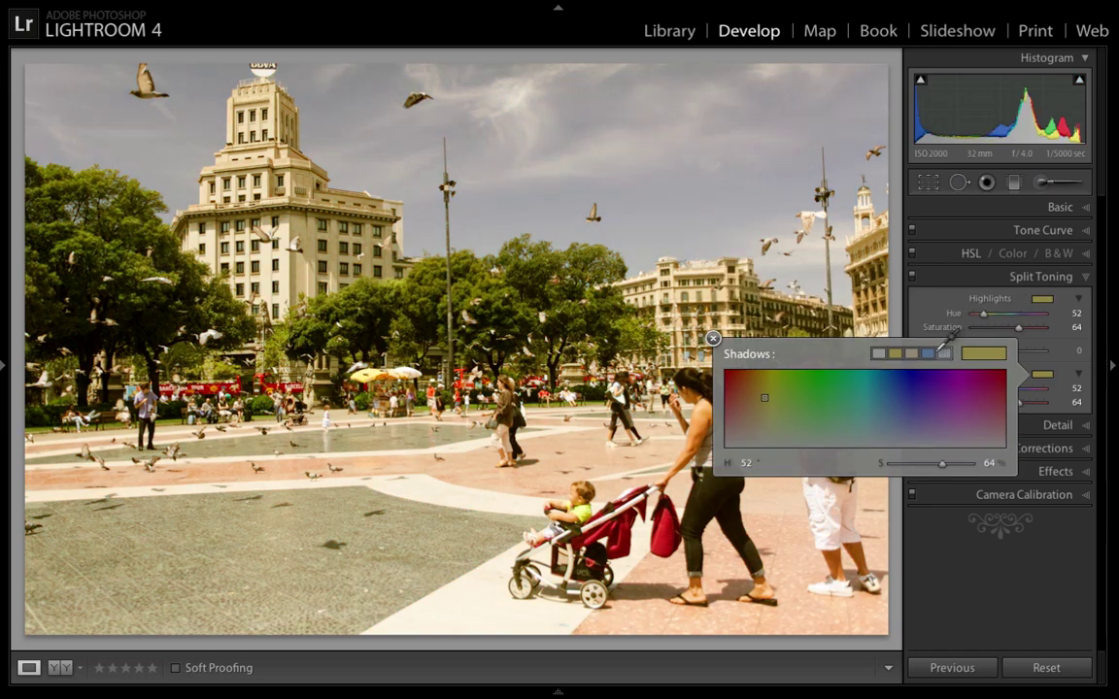
{"action": "left_click", "coordinate": [939, 351]}
{"action": "left_click", "coordinate": [783, 336]}
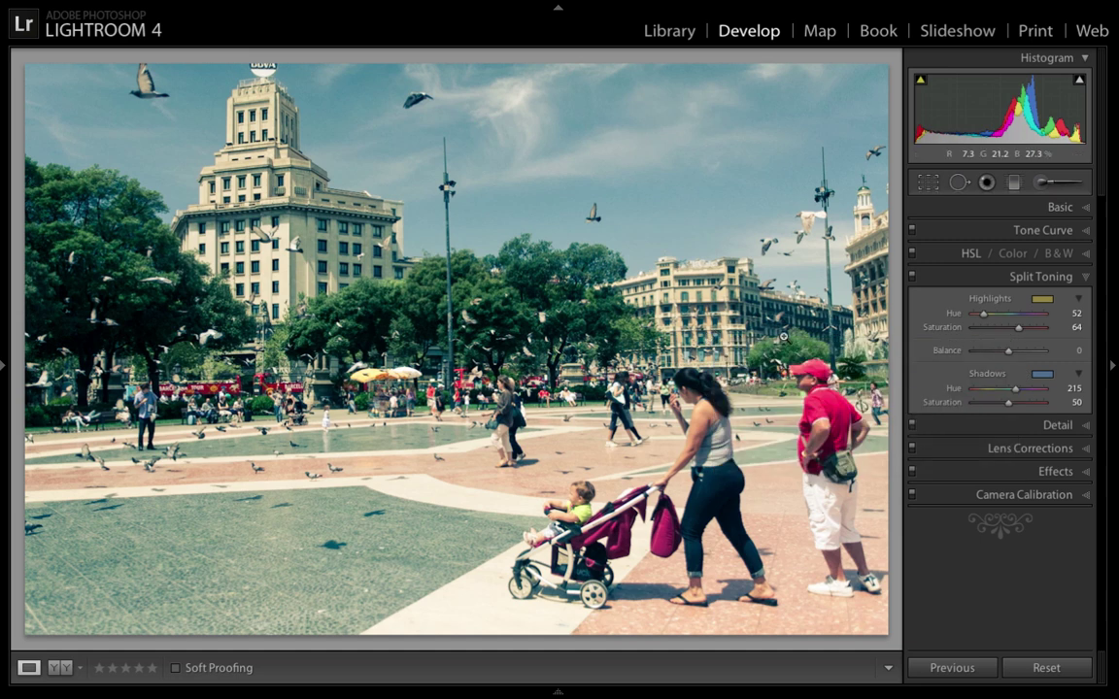
{"action": "key", "text": "y"}
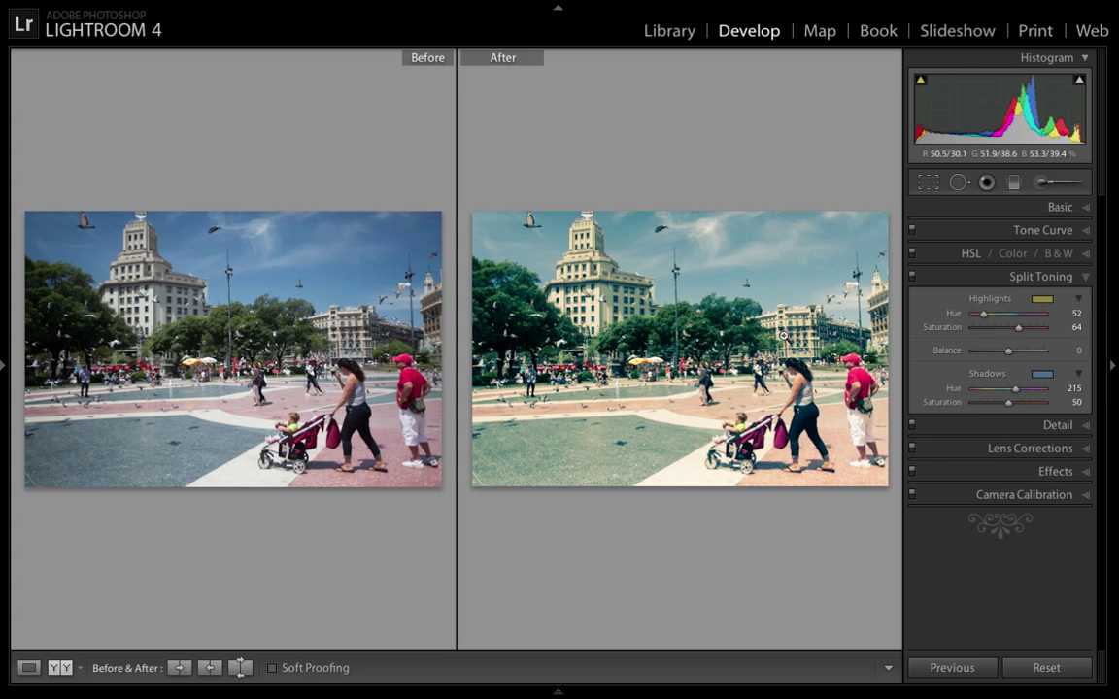
{"action": "key", "text": "y"}
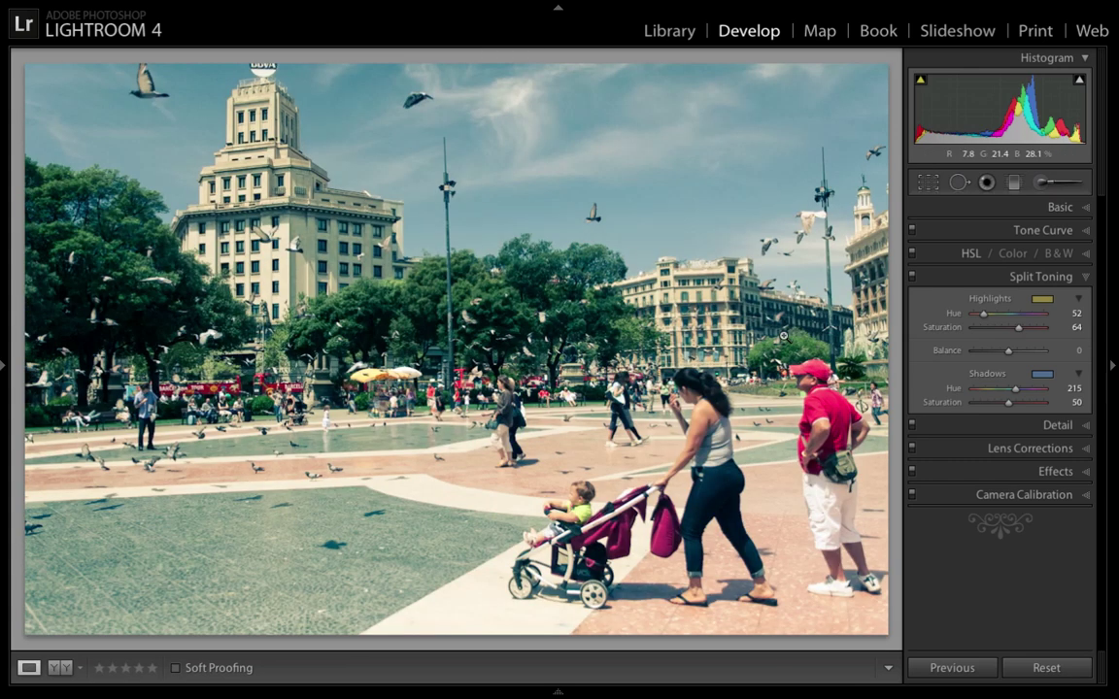
Return the highlight toning to blue with hue 215 and saturation 50.
{"action": "left_click", "coordinate": [1042, 298]}
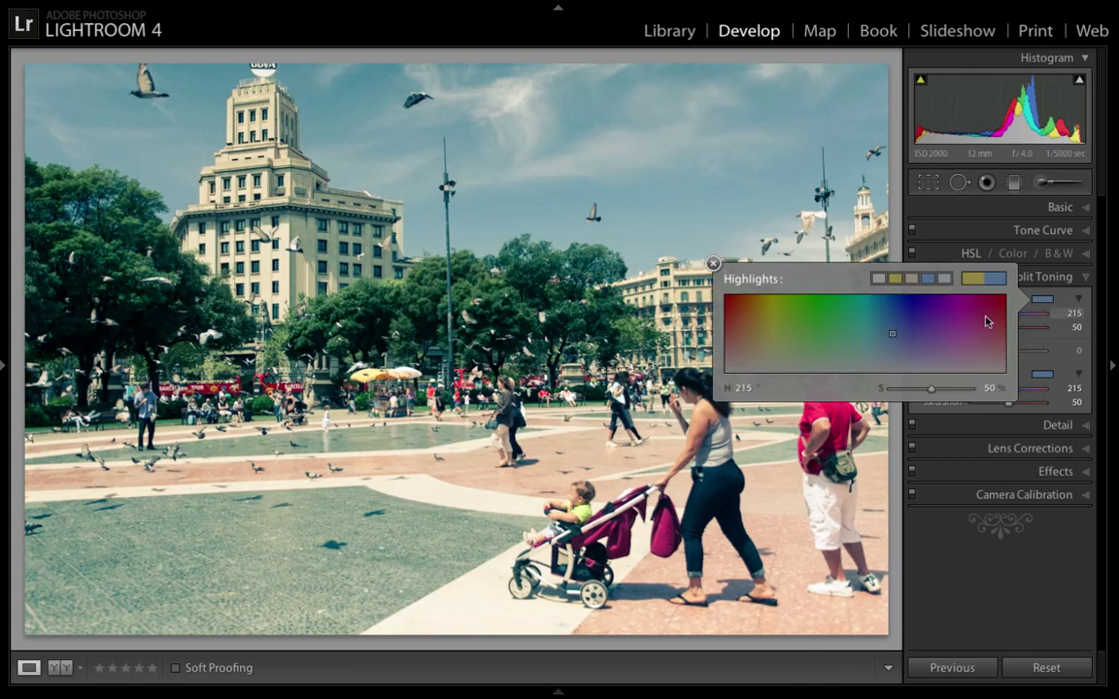
{"action": "left_click", "coordinate": [928, 279]}
{"action": "left_click", "coordinate": [1042, 298]}
Return the shadow toning to yellow with hue 52 and saturation 64, and compare the photo before and after.
{"action": "left_click", "coordinate": [1043, 374]}
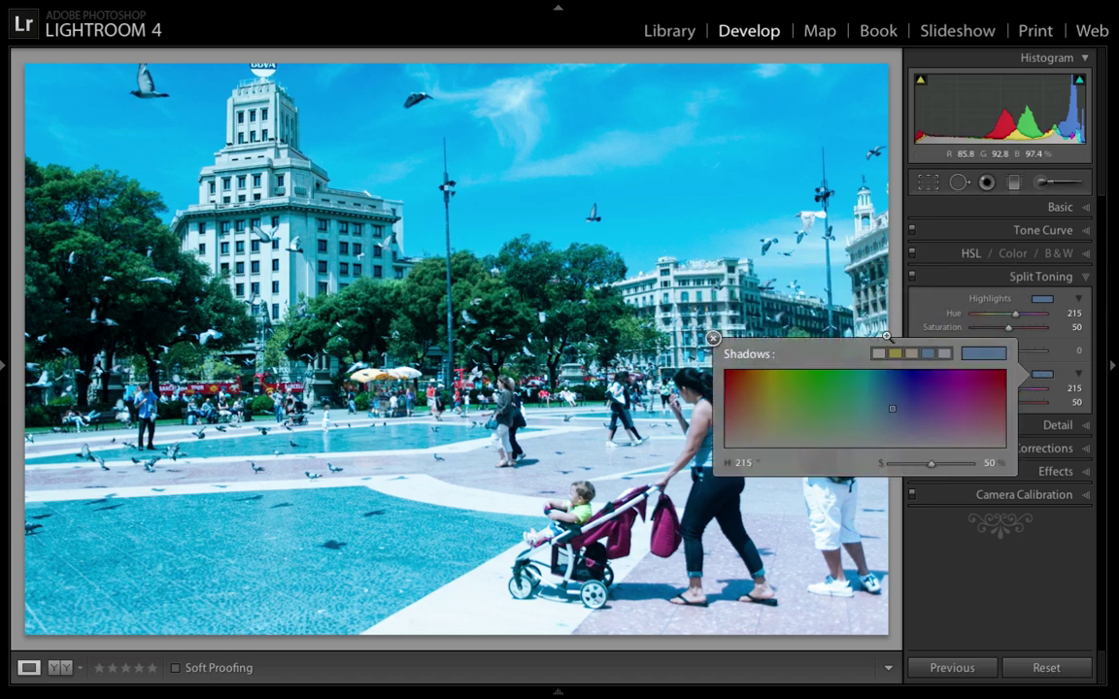
{"action": "left_click", "coordinate": [904, 353]}
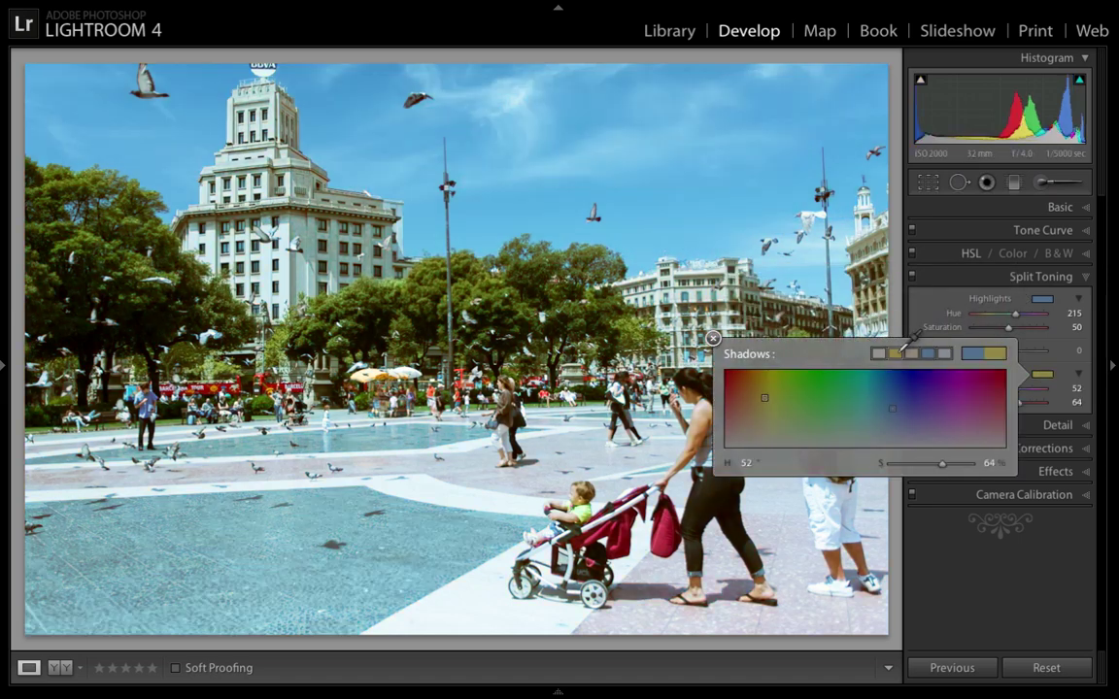
{"action": "left_click", "coordinate": [713, 338]}
{"action": "key", "text": "y"}
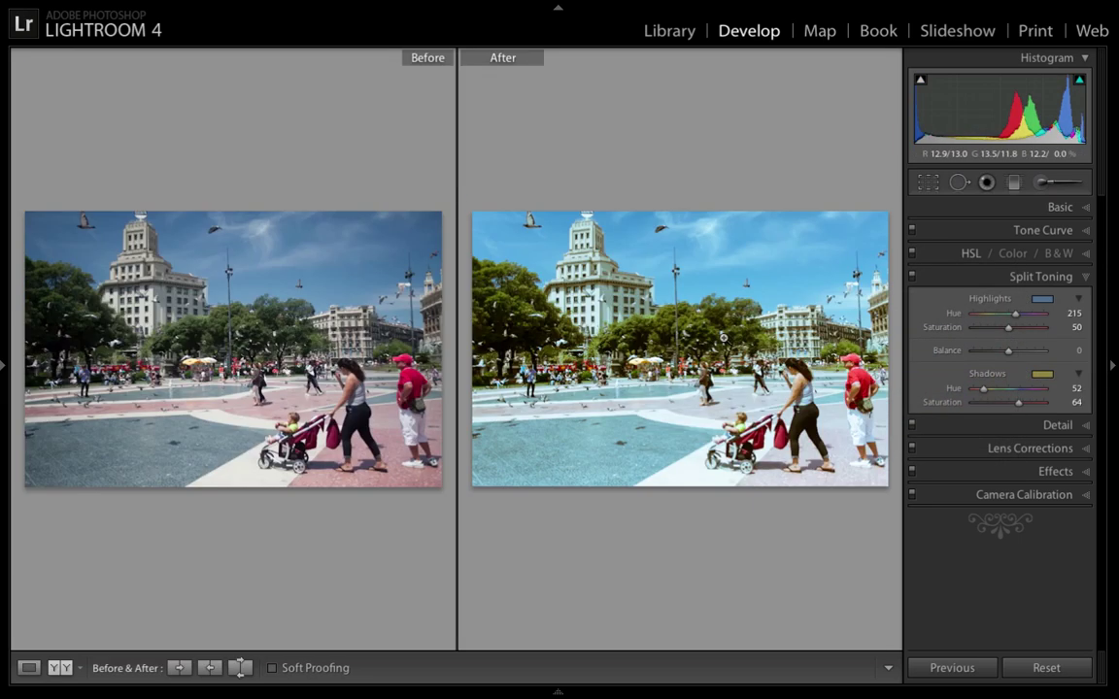
{"action": "key", "text": "y"}
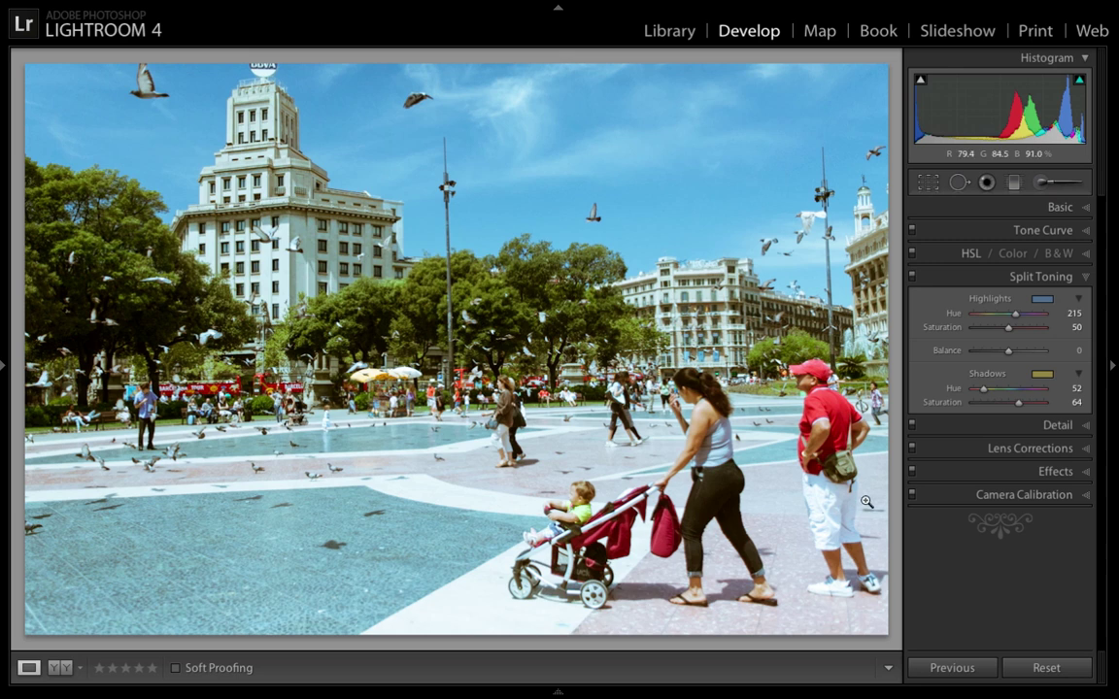
Tone the highlights purple with hue 274 and saturation 44.
{"action": "left_click", "coordinate": [1040, 301]}
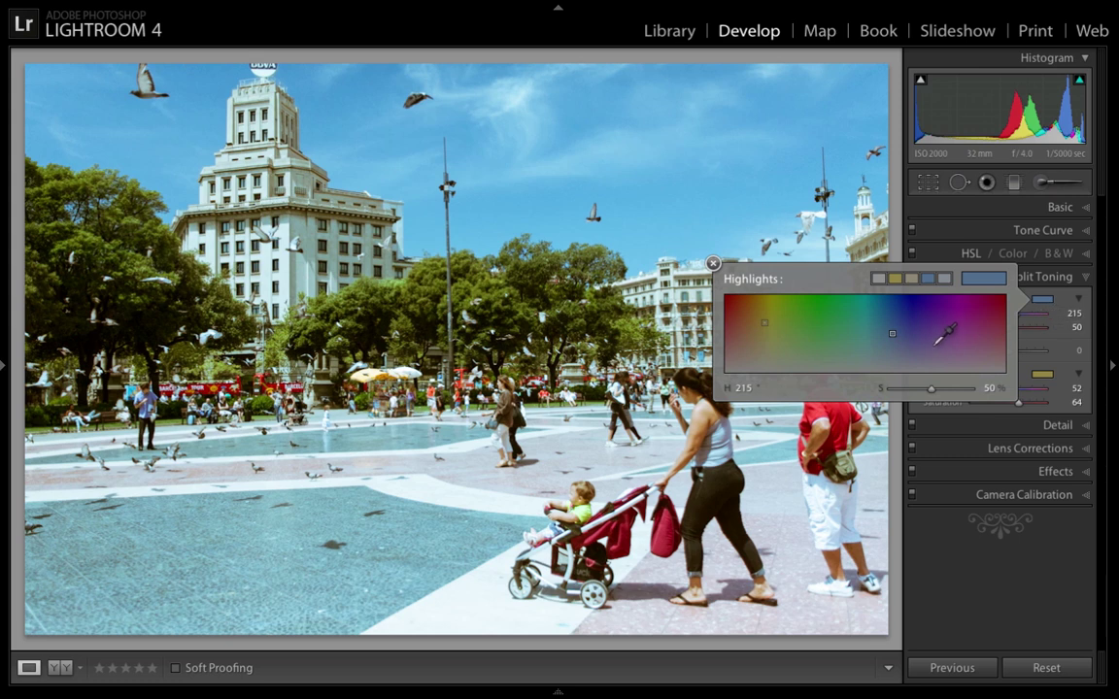
{"action": "left_click_drag", "start_coordinate": [937, 340], "coordinate": [939, 336]}
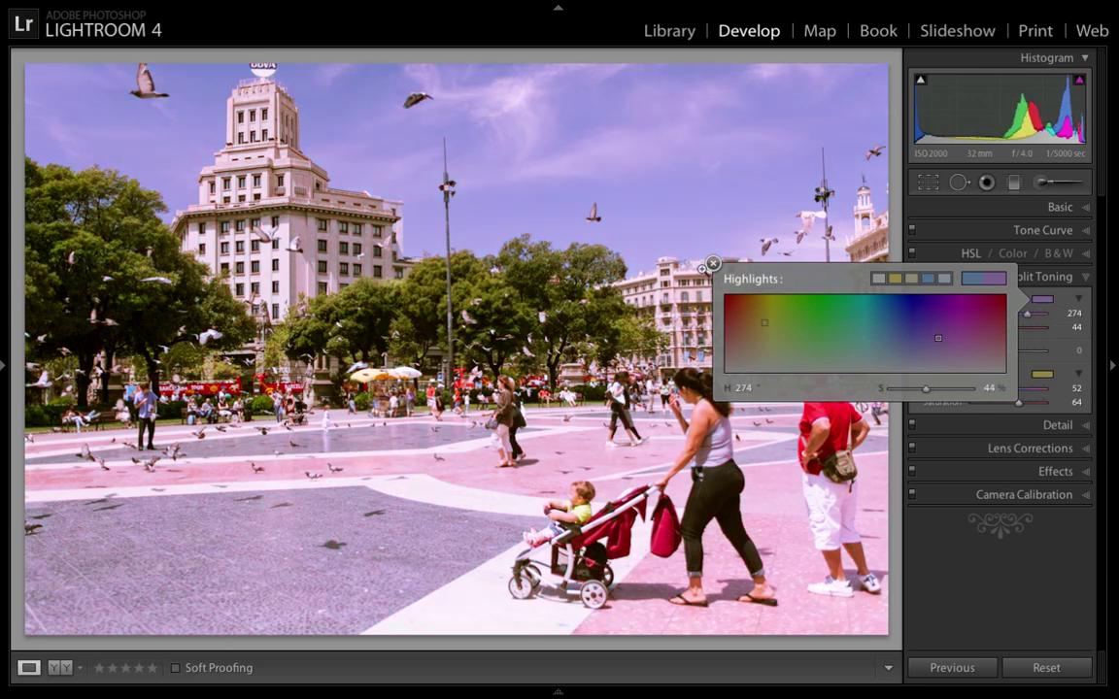
{"action": "left_click", "coordinate": [714, 263]}
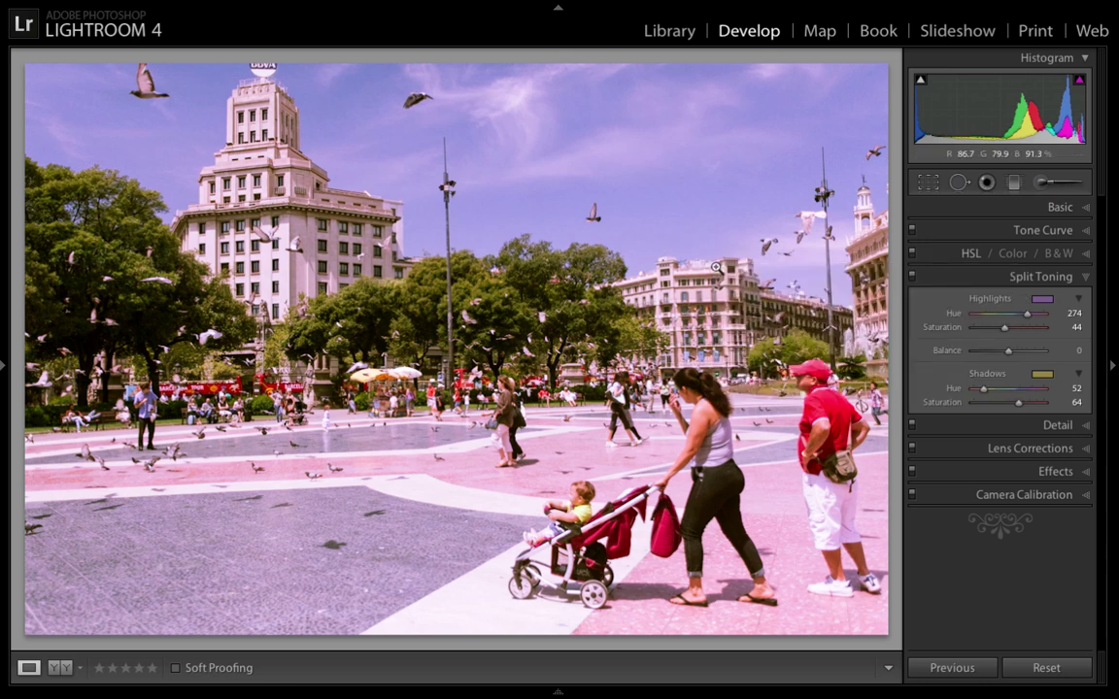
Tone the shadows green with hue 100 and saturation 43, and compare the photo before and after.
{"action": "left_click", "coordinate": [1044, 376]}
{"action": "left_click_drag", "start_coordinate": [819, 419], "coordinate": [806, 417]}
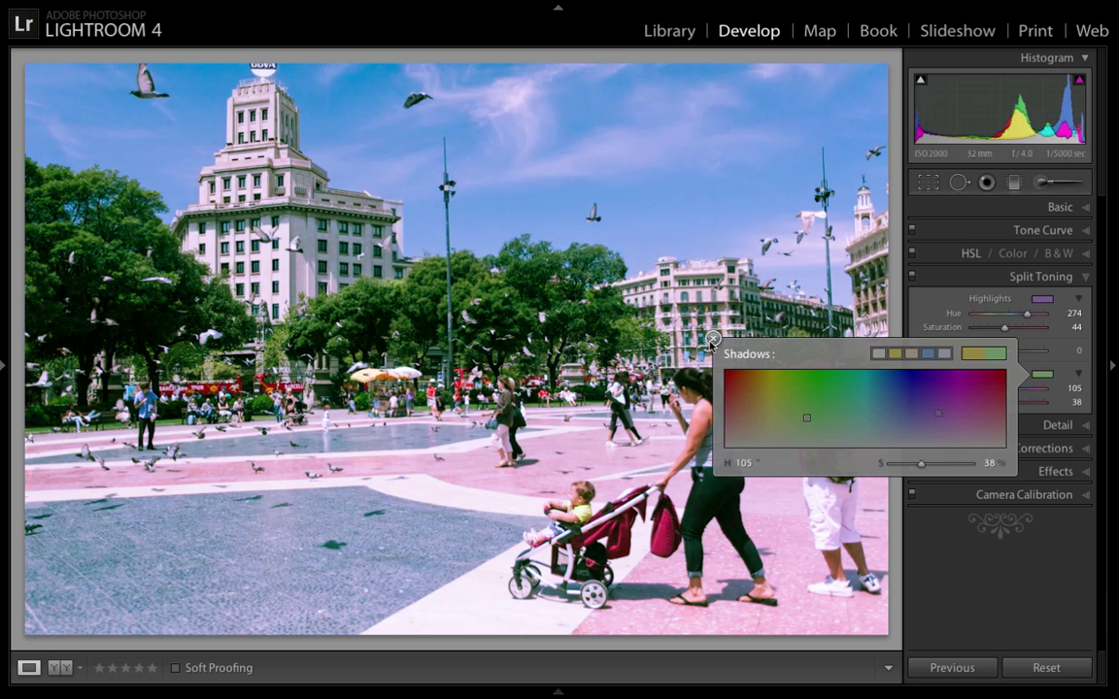
{"action": "left_click_drag", "start_coordinate": [805, 420], "coordinate": [803, 414]}
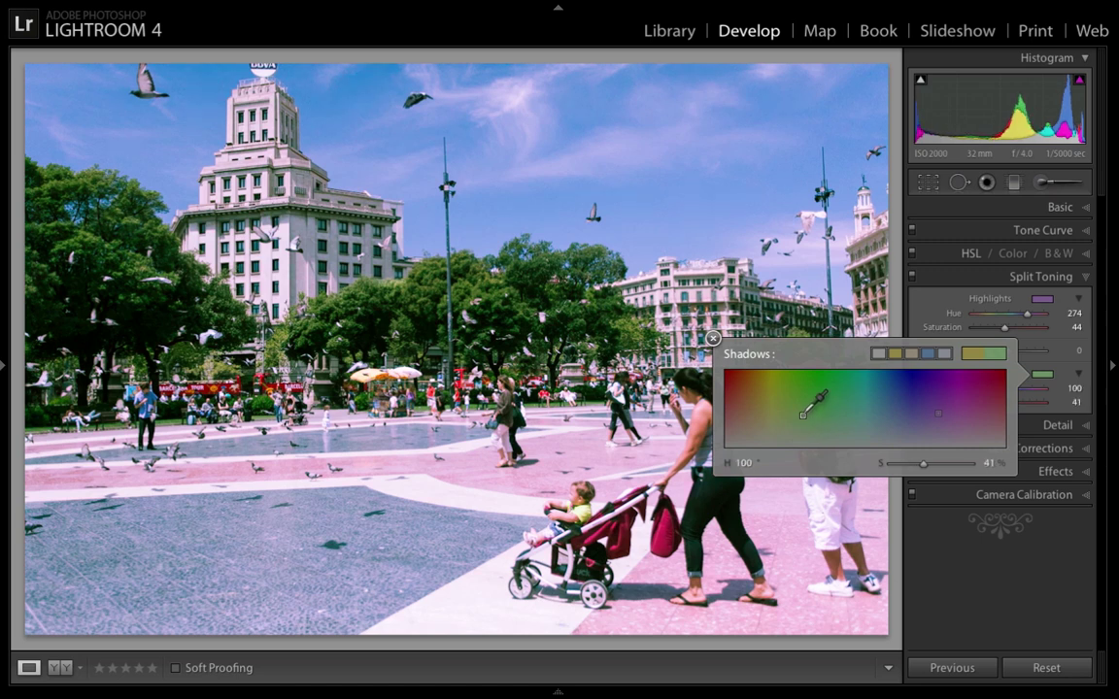
{"action": "left_click", "coordinate": [714, 339]}
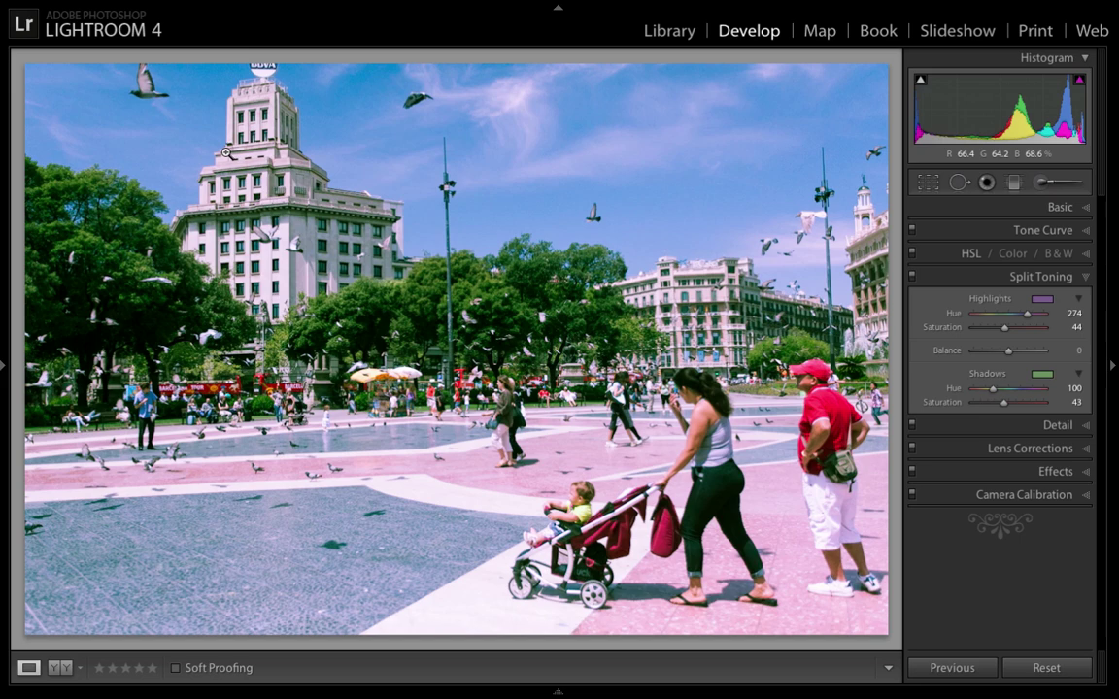
{"action": "key", "text": "y"}
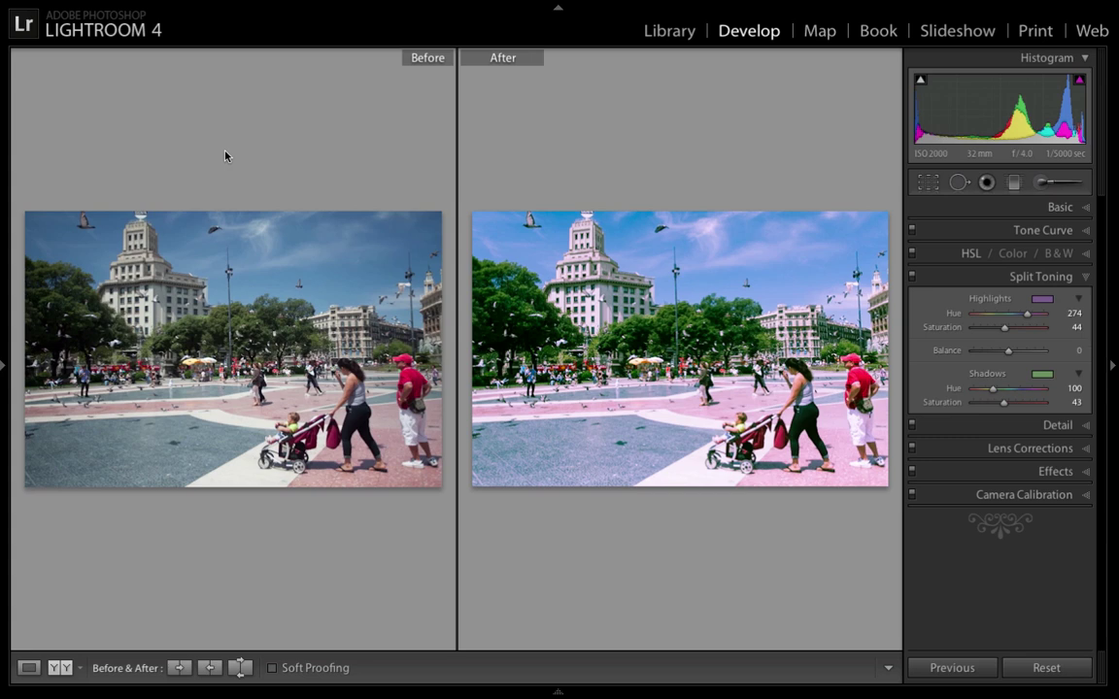
{"action": "key", "text": "y"}
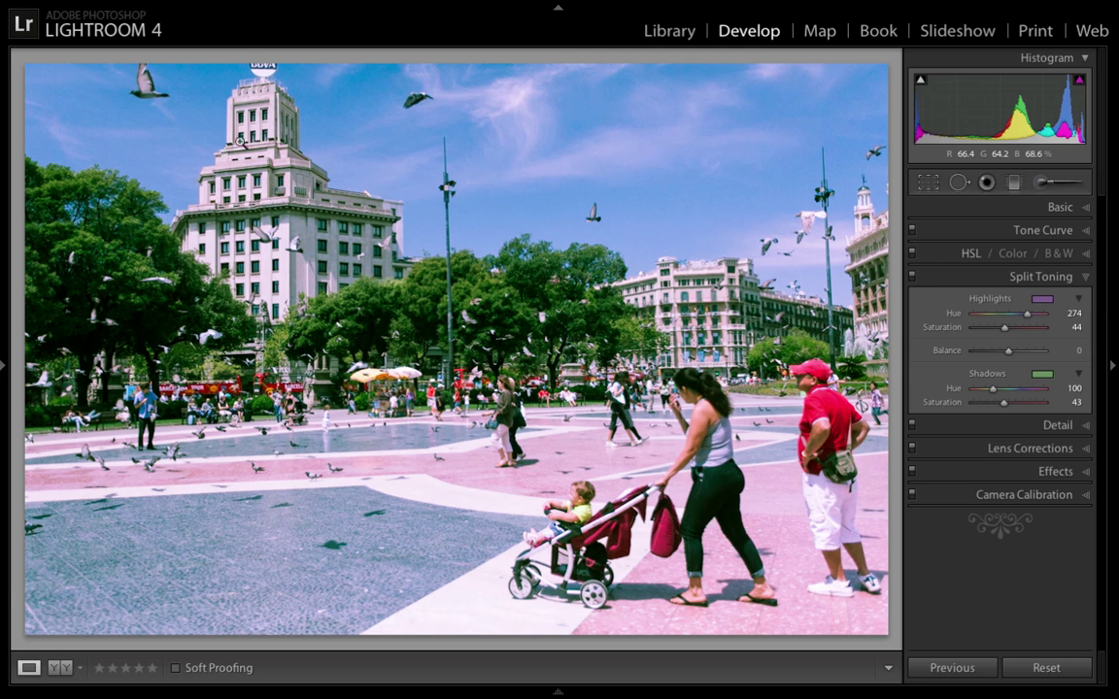
Preview the split-toned photo with the Black & White treatment and switch it back to Color.
{"action": "left_click", "coordinate": [1087, 281]}
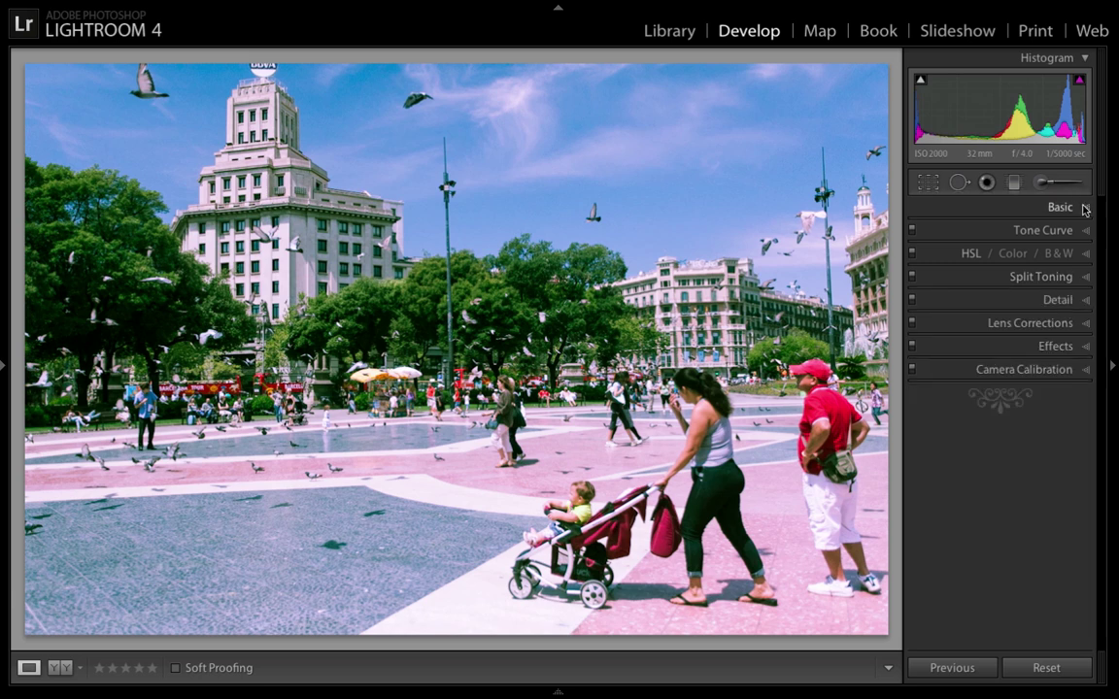
{"action": "left_click", "coordinate": [1085, 207]}
{"action": "left_click", "coordinate": [1051, 232]}
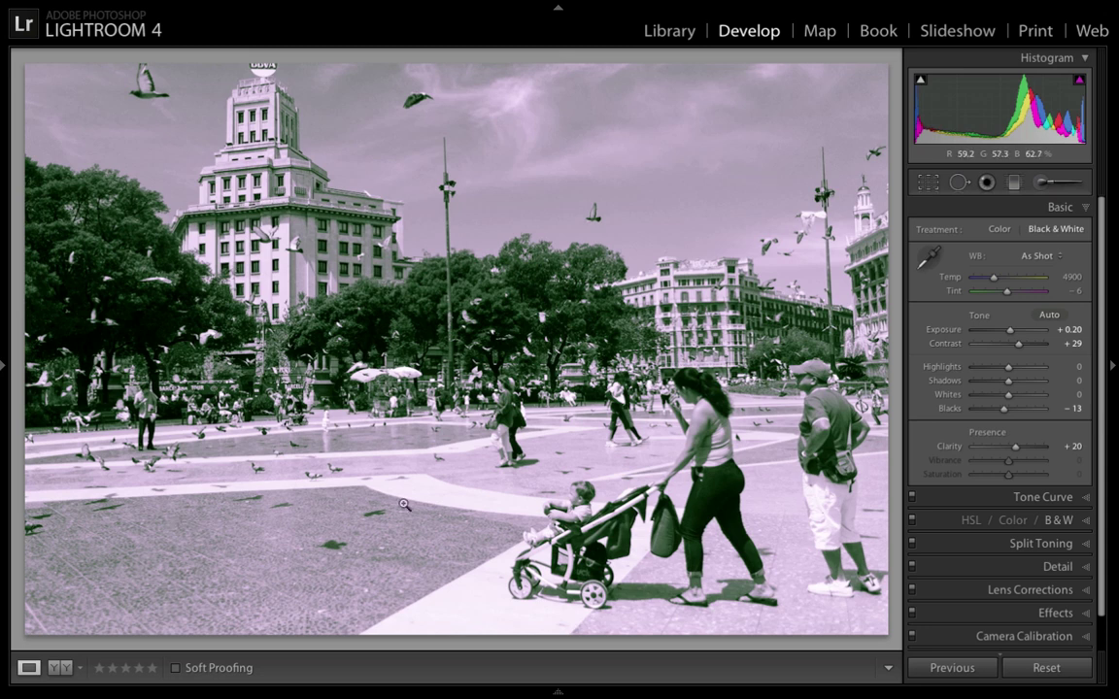
{"action": "left_click", "coordinate": [1006, 235]}
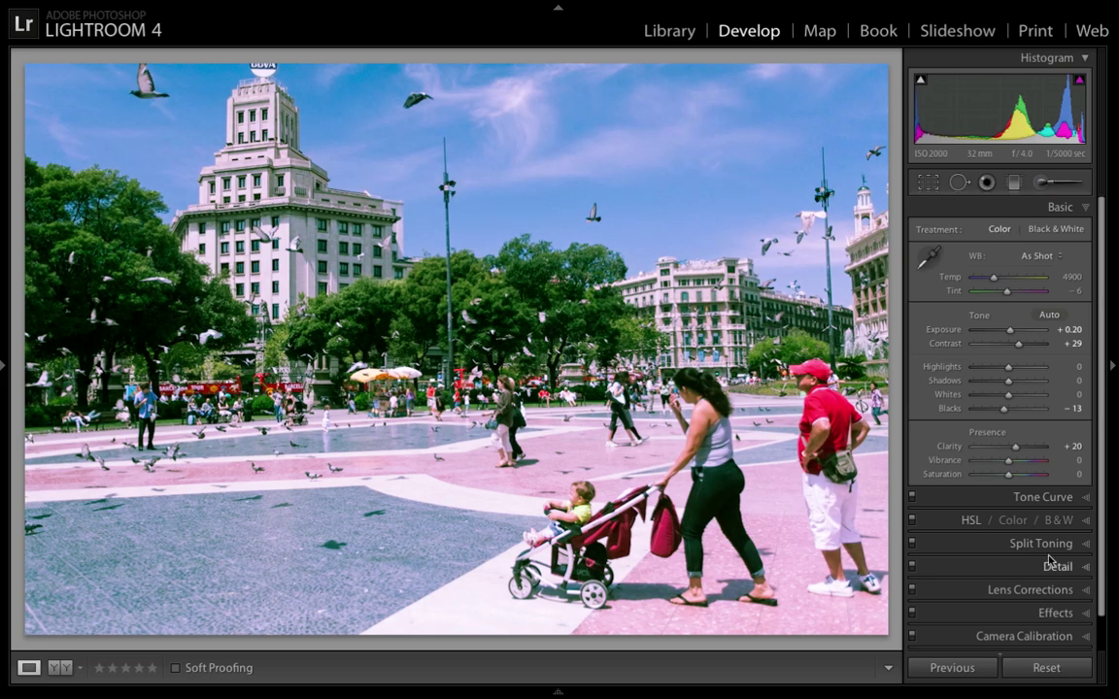
Set the split toning to blue highlights with hue 215, saturation 50 and yellow shadows with hue 52, saturation 64.
{"action": "left_click", "coordinate": [1087, 544]}
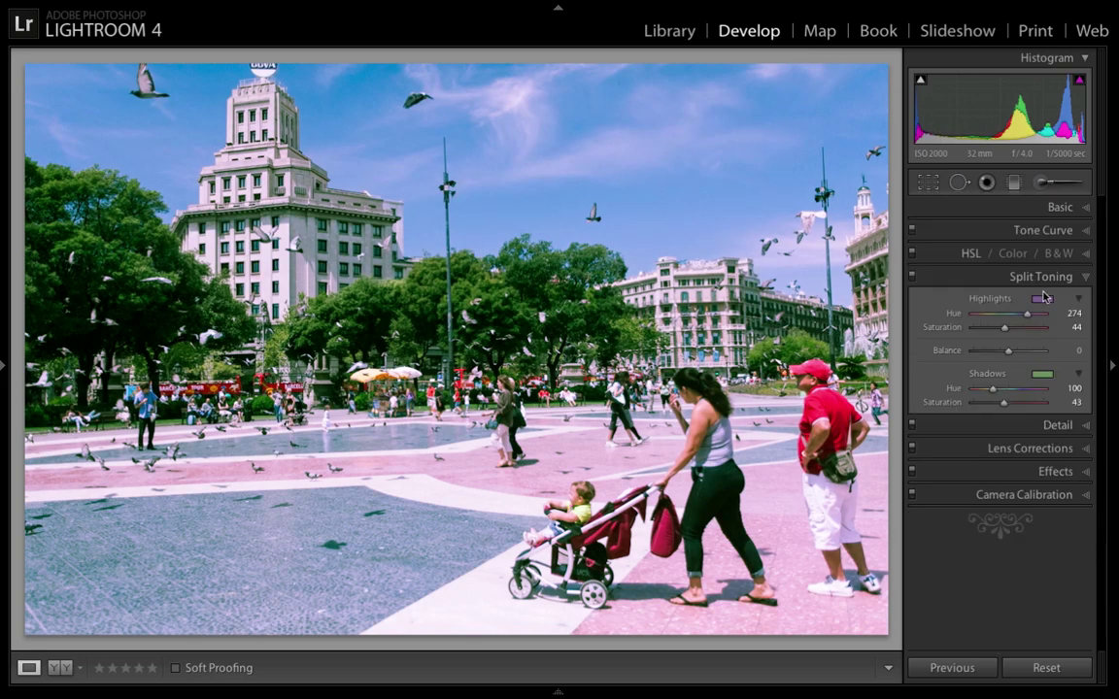
{"action": "left_click", "coordinate": [1045, 300]}
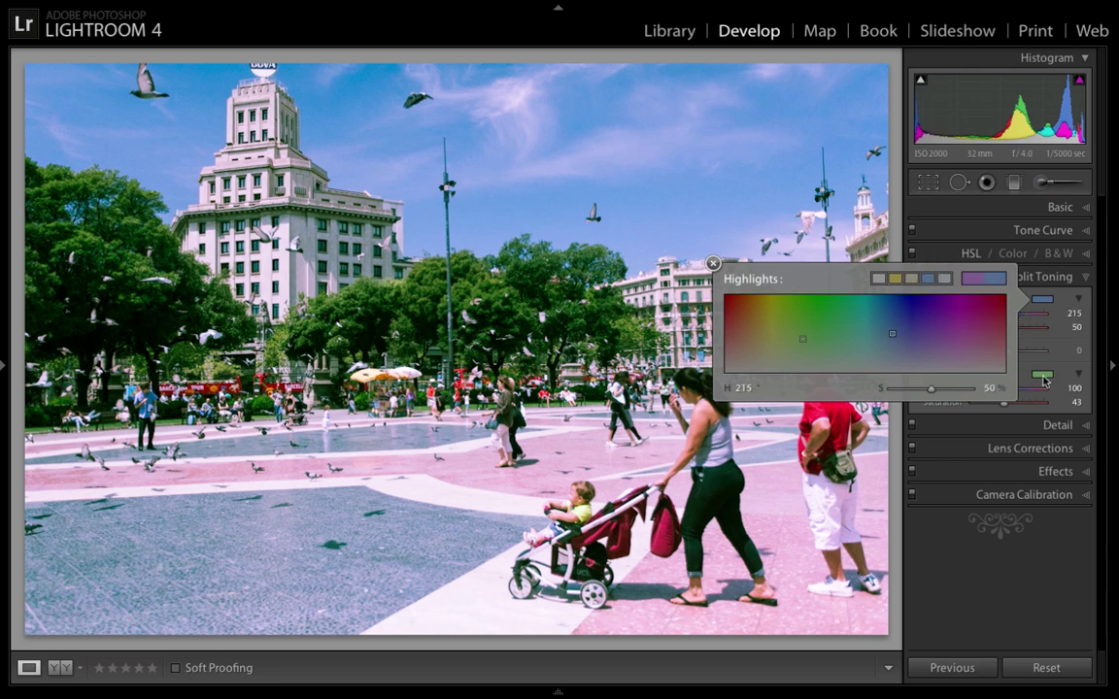
{"action": "left_click", "coordinate": [893, 334]}
{"action": "left_click", "coordinate": [1042, 374]}
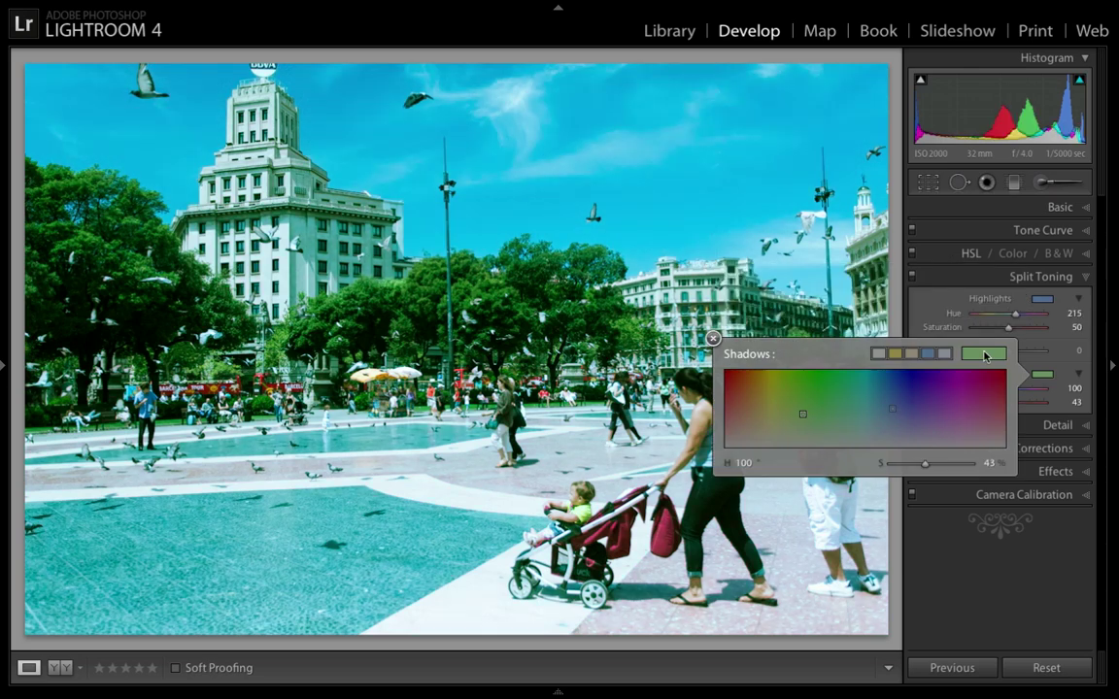
{"action": "left_click", "coordinate": [899, 352]}
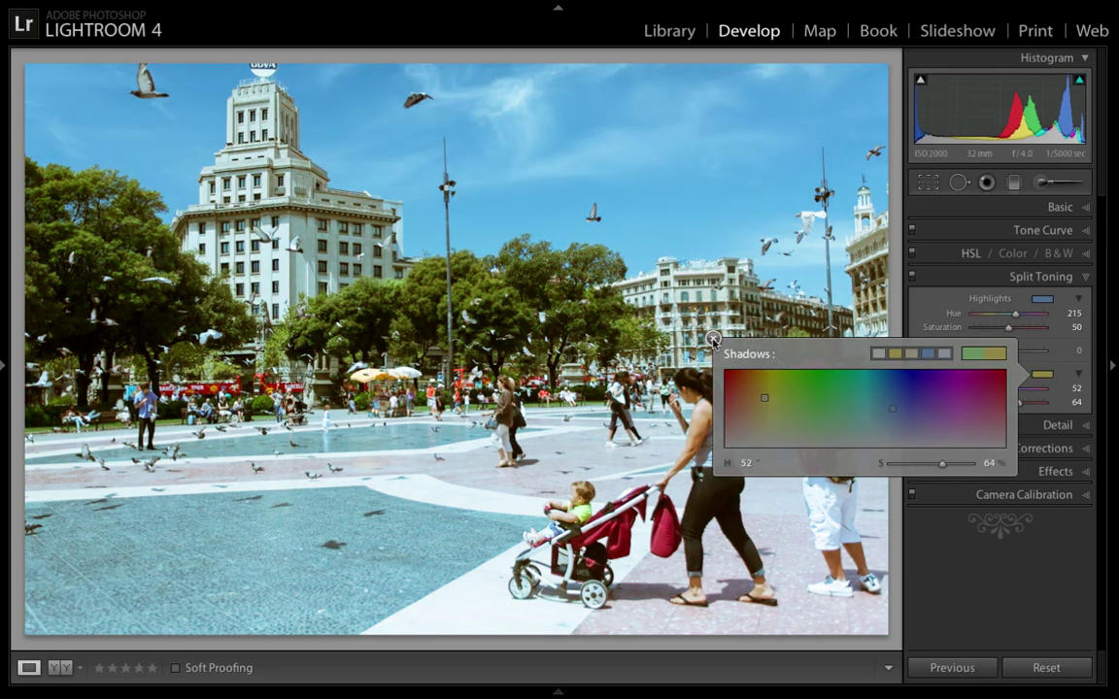
{"action": "left_click", "coordinate": [1076, 330]}
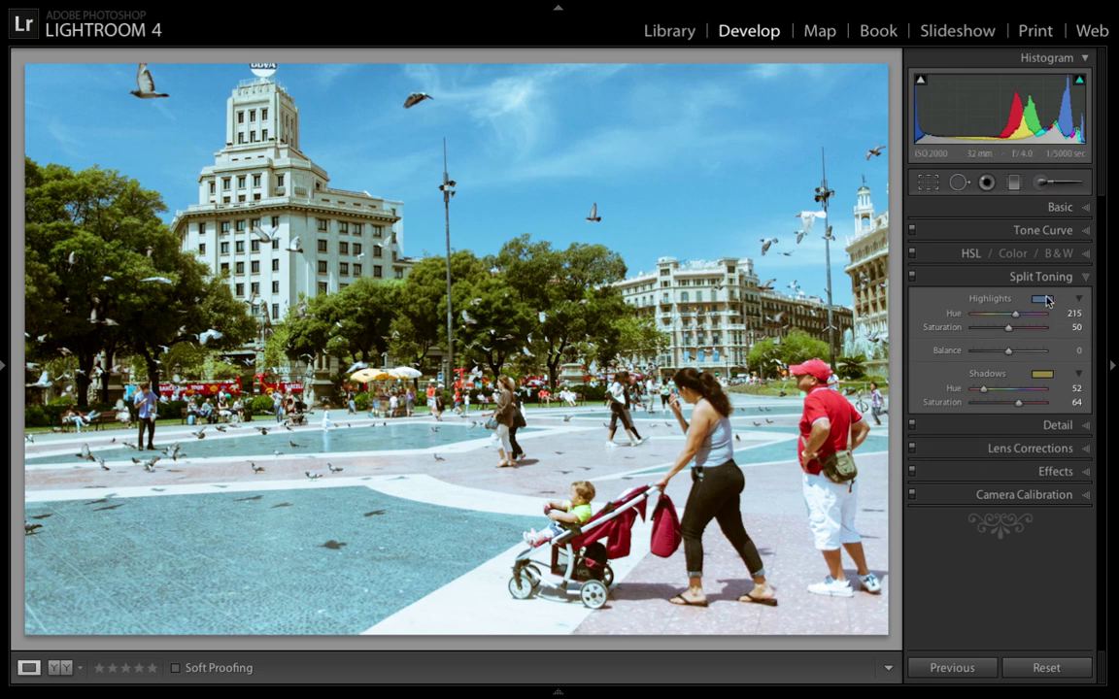